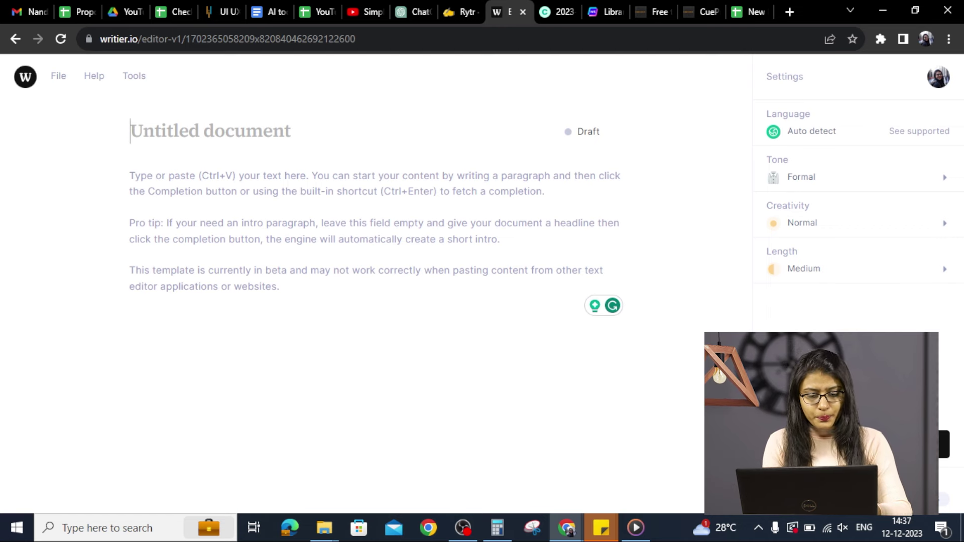
- Title the Writier document 'what is content writing'
{"action": "type", "text": "what is "}
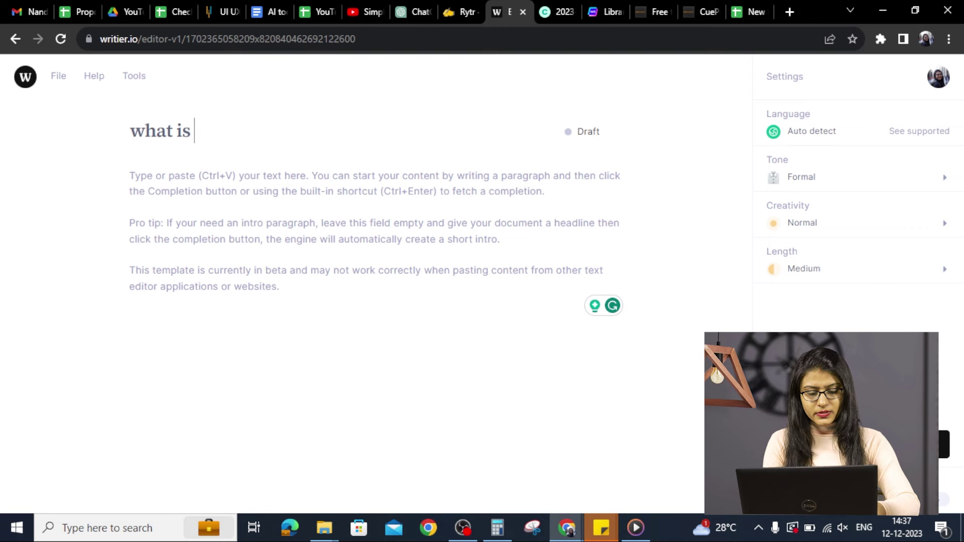
{"action": "type", "text": "content w"}
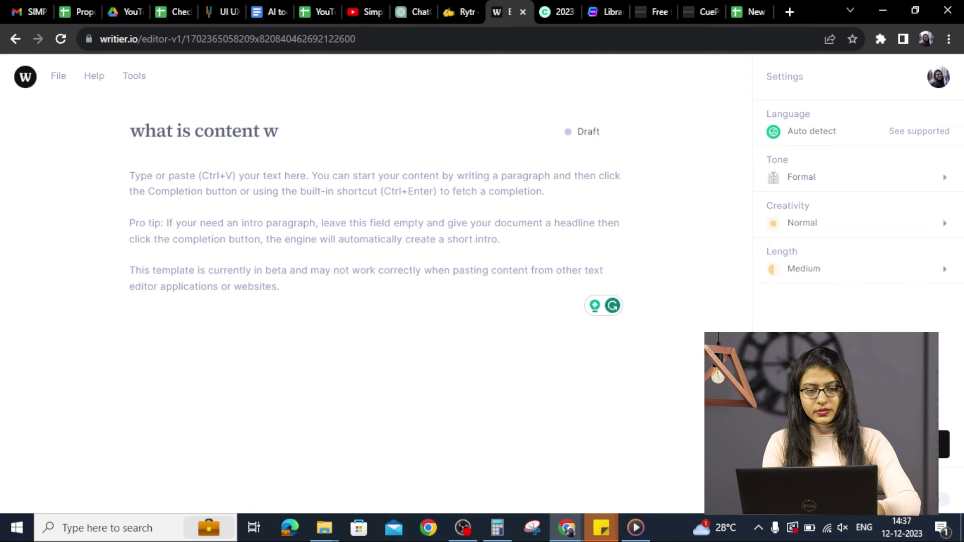
{"action": "key", "text": "BackSpace"}
{"action": "key", "text": "BackSpace"}
{"action": "key", "text": "BackSpace"}
{"action": "key", "text": "BackSpace"}
{"action": "key", "text": "BackSpace"}
{"action": "key", "text": "BackSpace"}
{"action": "key", "text": "BackSpace"}
{"action": "key", "text": "BackSpace"}
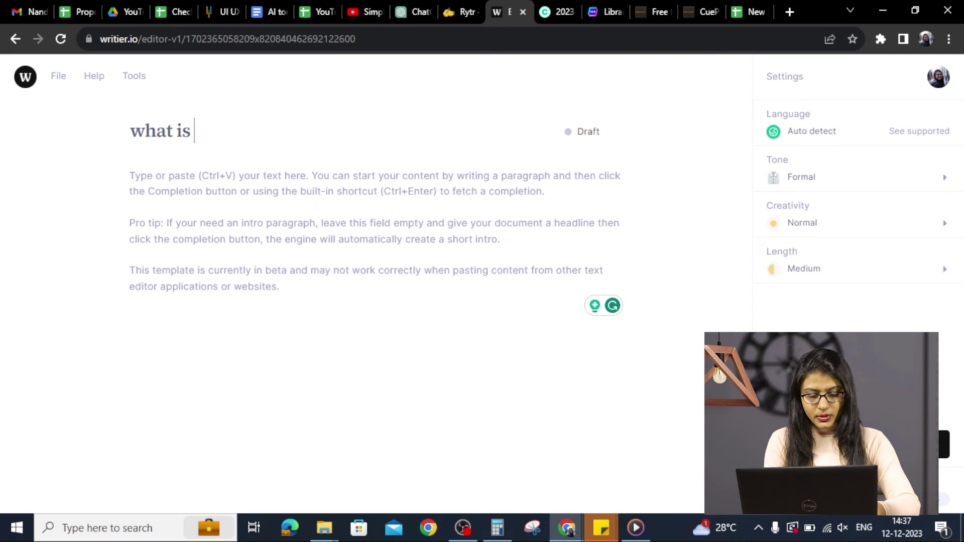
{"action": "type", "text": "content writing"}
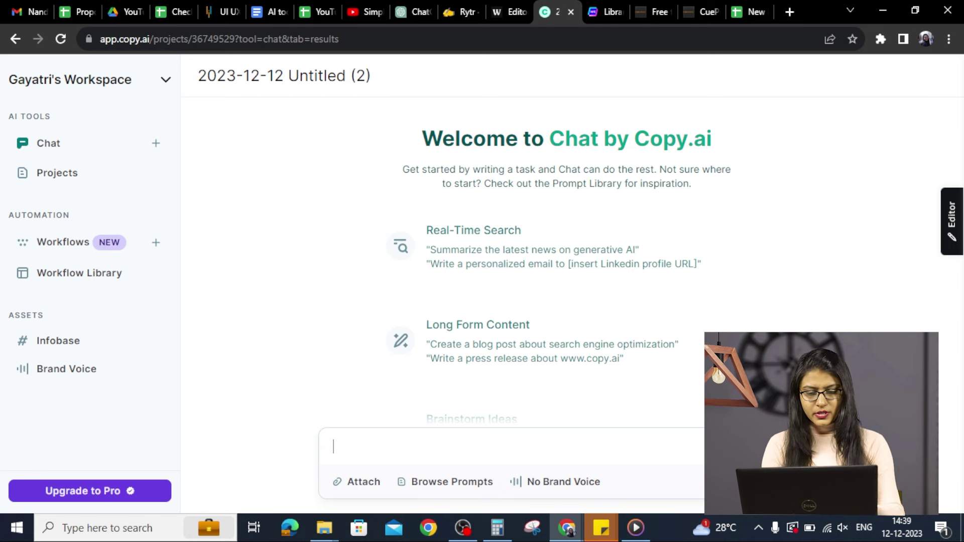
- Ask Copy.ai to write a social media post for a perfume brand named "SuperPerfumes"
{"action": "type", "text": "write a social media post for a"}
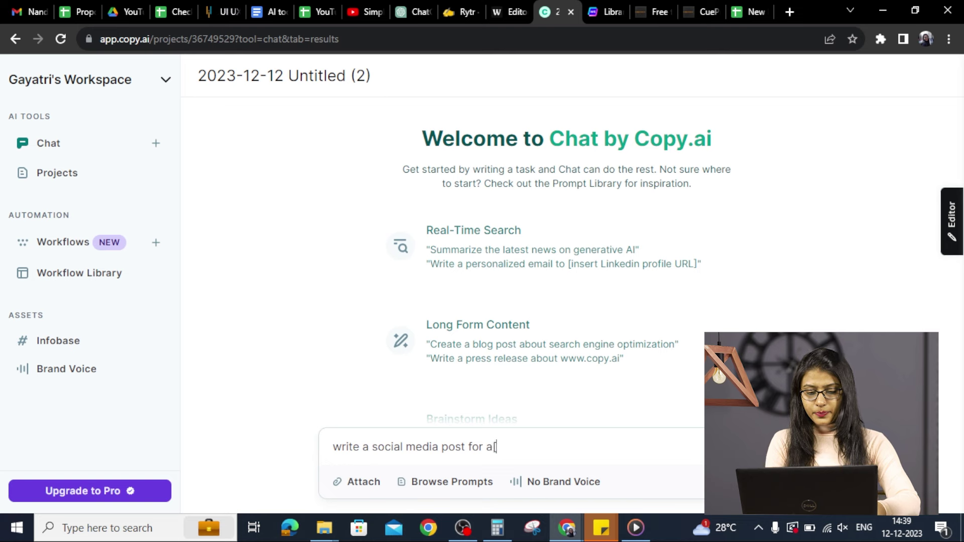
{"action": "key", "text": "BackSpace"}
{"action": "type", "text": "a perfume br"}
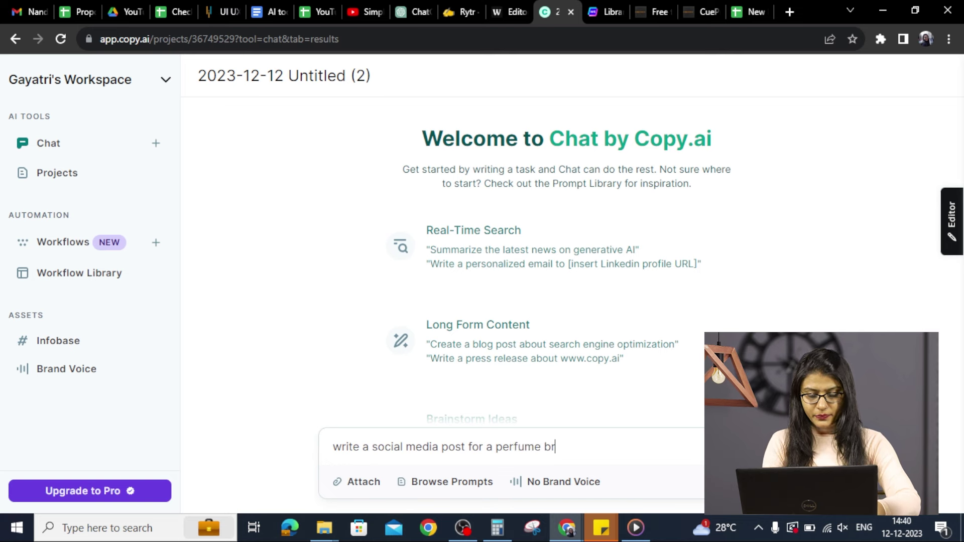
{"action": "type", "text": "and named "}
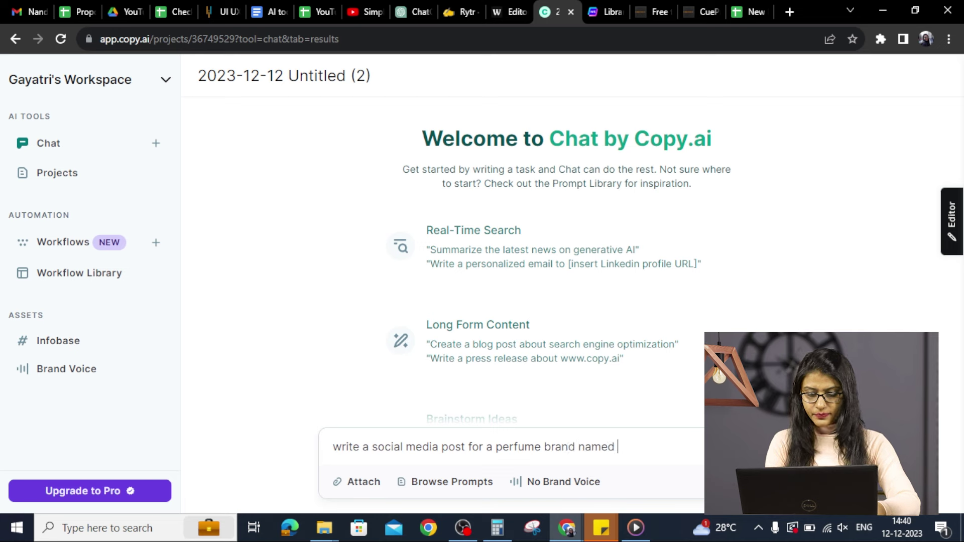
{"action": "type", "text": "\""}
{"action": "type", "text": "Supe"}
{"action": "key", "text": "BackSpace"}
{"action": "type", "text": "erPerfumes"}
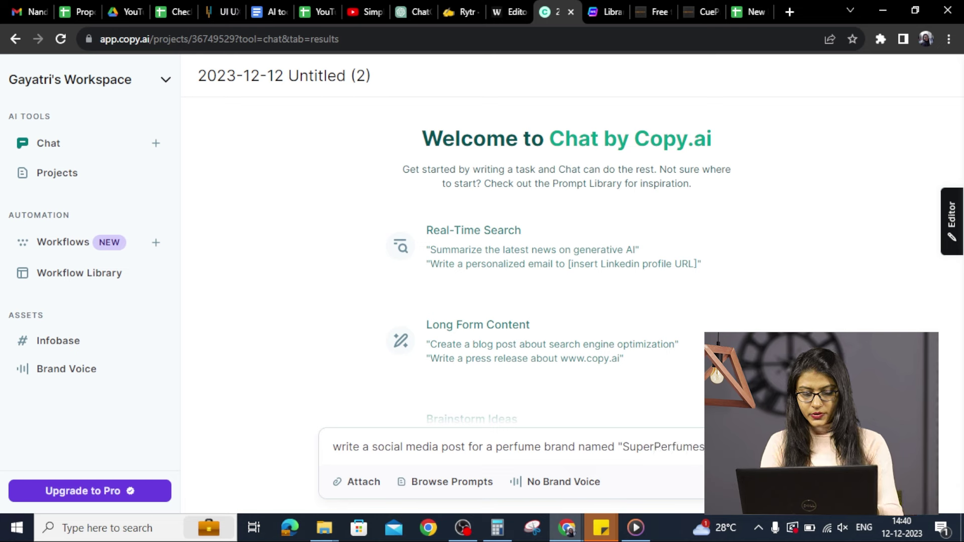
{"action": "key", "text": "Return"}
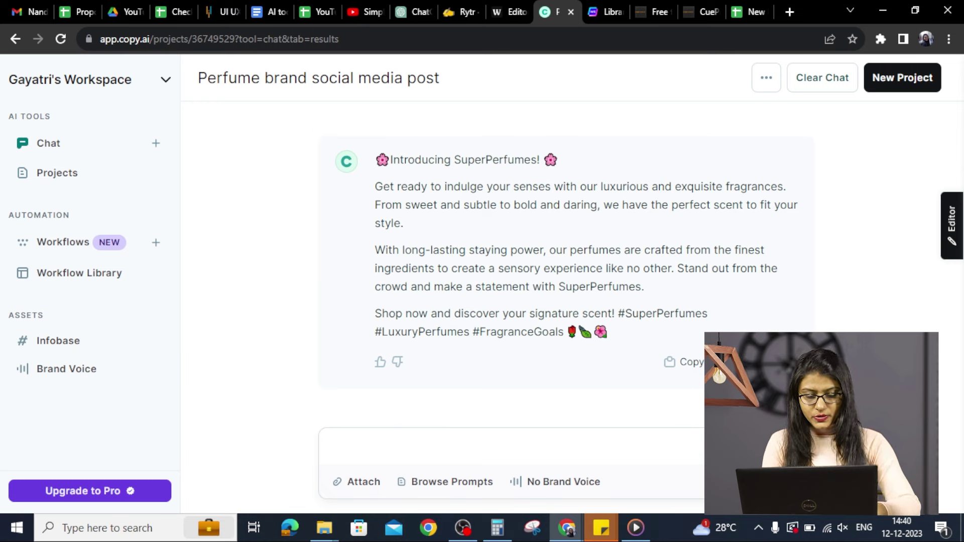
- Ask Copy.ai to 'please provide 2 other versions' of the SuperPerfumes post
{"action": "type", "text": "moo"}
{"action": "key", "text": "BackSpace"}
{"action": "key", "text": "BackSpace"}
{"action": "key", "text": "BackSpace"}
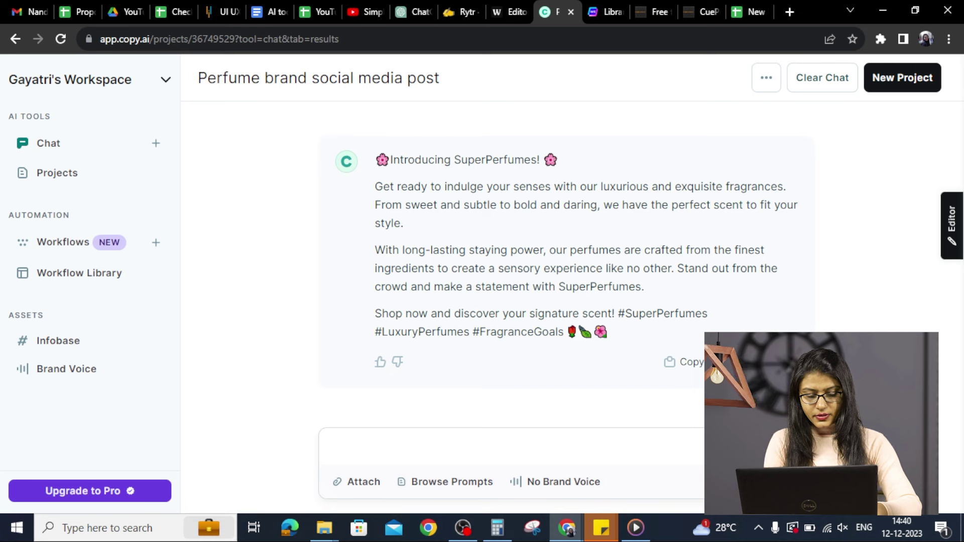
{"action": "type", "text": "please provide 2 other versions"}
{"action": "key", "text": "Return"}
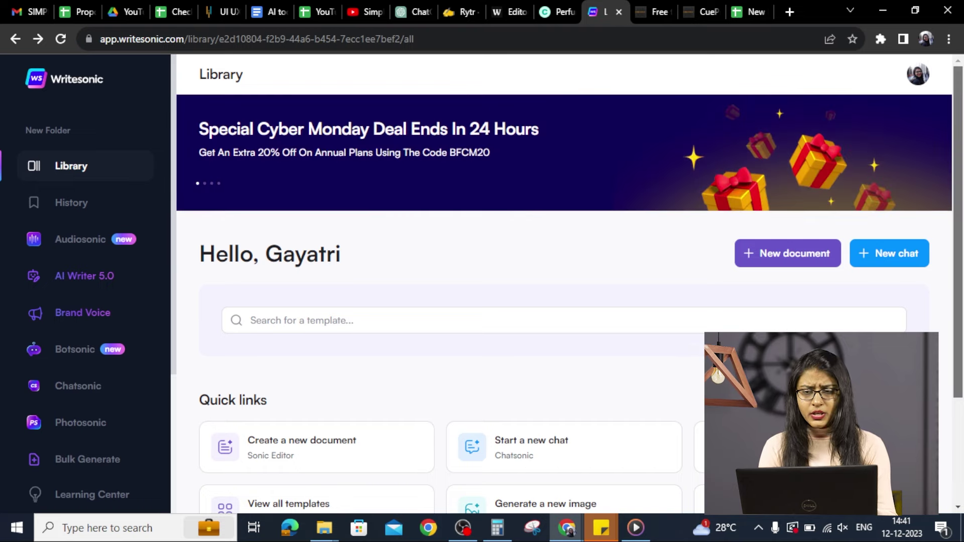
- Scroll down the Writesonic Library page to reach the Quick links
{"action": "scroll", "coordinate": [570, 290], "scroll_direction": "down", "scroll_amount": 2}
{"action": "scroll", "coordinate": [570, 290], "scroll_direction": "down", "scroll_amount": 1}
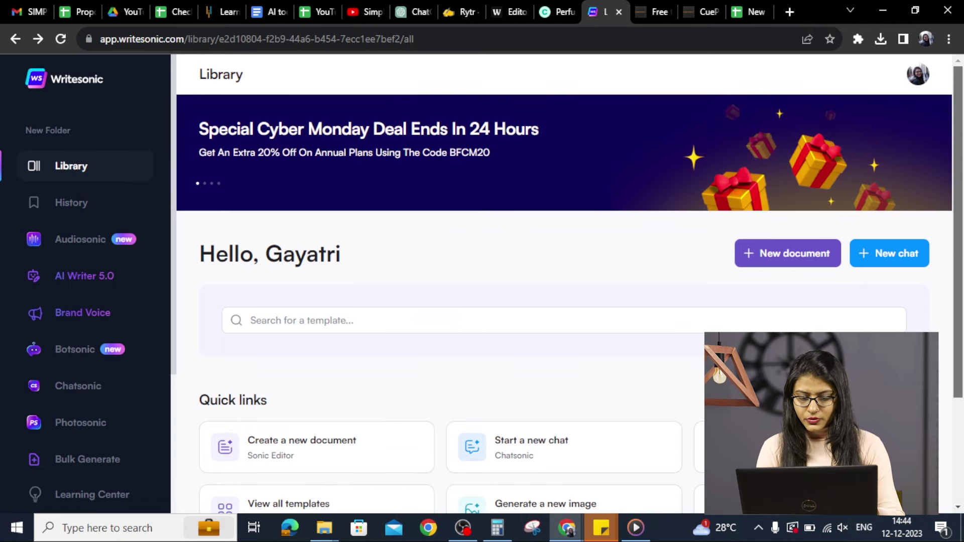
{"action": "scroll", "coordinate": [570, 290], "scroll_direction": "down", "scroll_amount": 2}
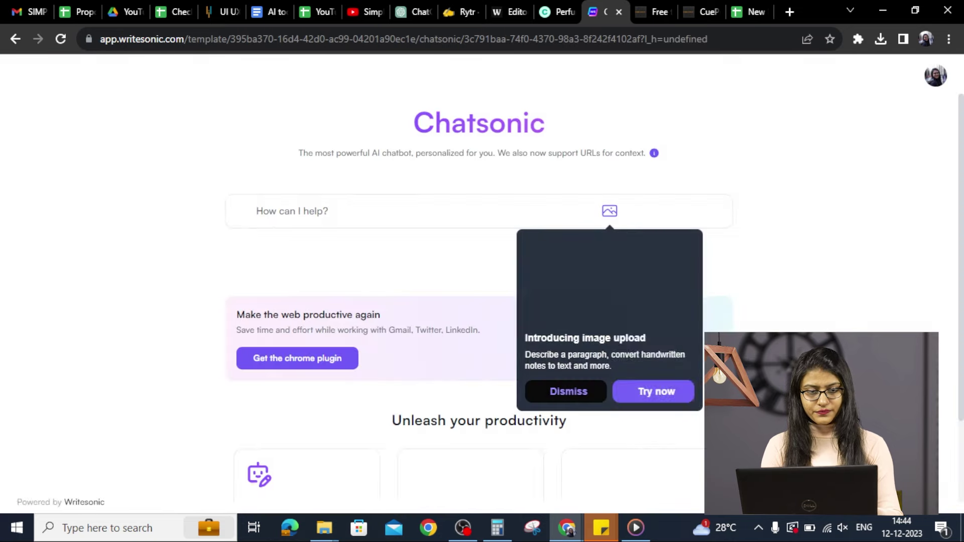
{"action": "type", "text": "create an"}
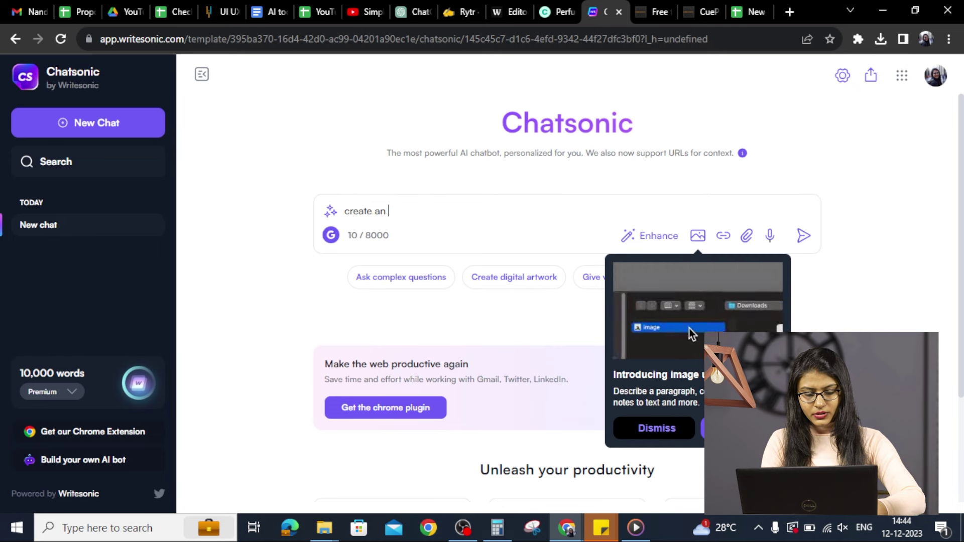
{"action": "type", "text": " article on wh"}
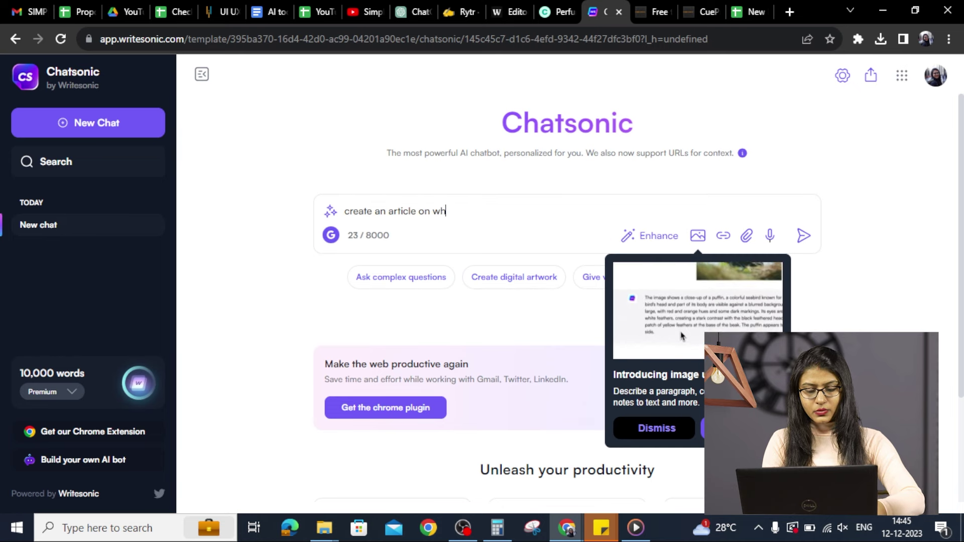
{"action": "type", "text": "at is content writing"}
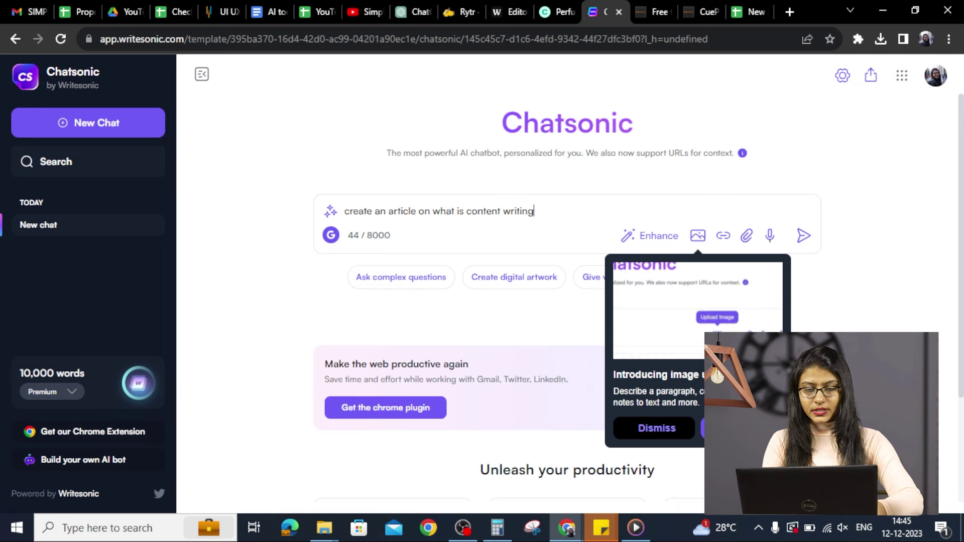
{"action": "left_click", "coordinate": [804, 236]}
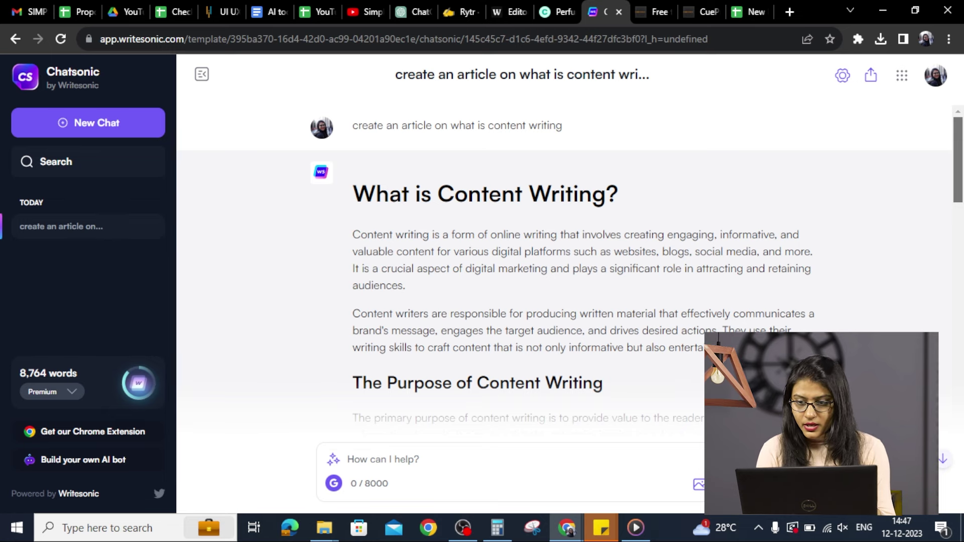
{"action": "scroll", "coordinate": [565, 271], "scroll_direction": "down", "scroll_amount": 1}
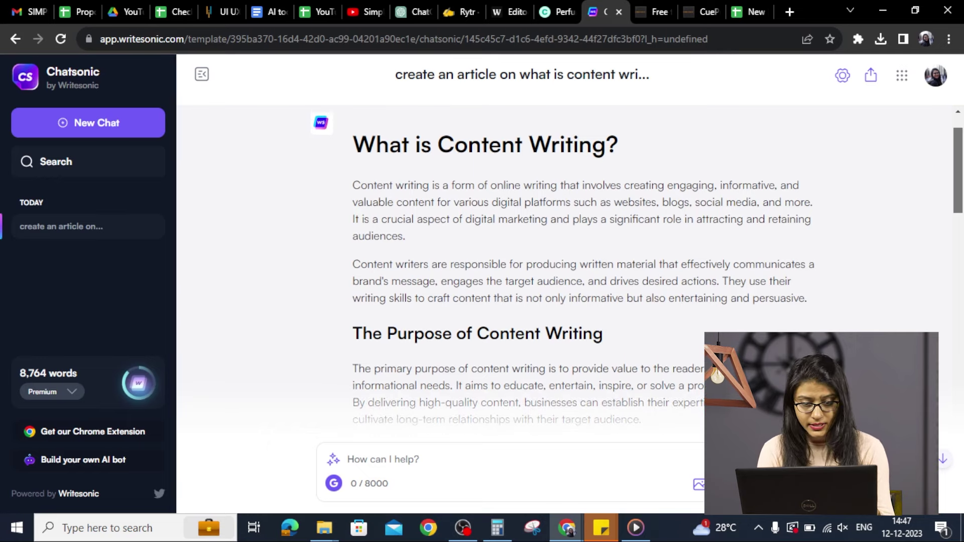
{"action": "scroll", "coordinate": [502, 266], "scroll_direction": "down", "scroll_amount": 1}
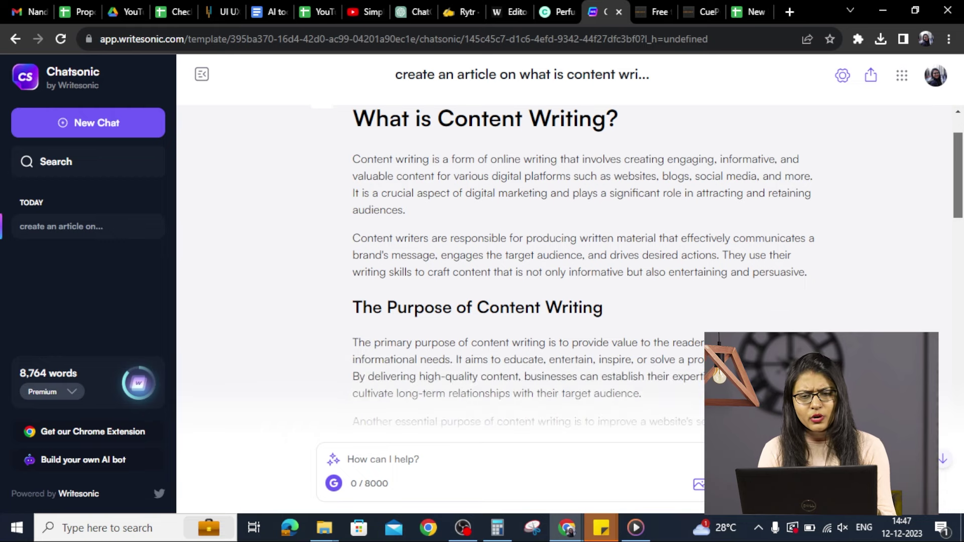
{"action": "scroll", "coordinate": [503, 266], "scroll_direction": "down", "scroll_amount": 1}
{"action": "scroll", "coordinate": [502, 266], "scroll_direction": "down", "scroll_amount": 1}
{"action": "scroll", "coordinate": [502, 267], "scroll_direction": "down", "scroll_amount": 4}
{"action": "scroll", "coordinate": [502, 267], "scroll_direction": "down", "scroll_amount": 2}
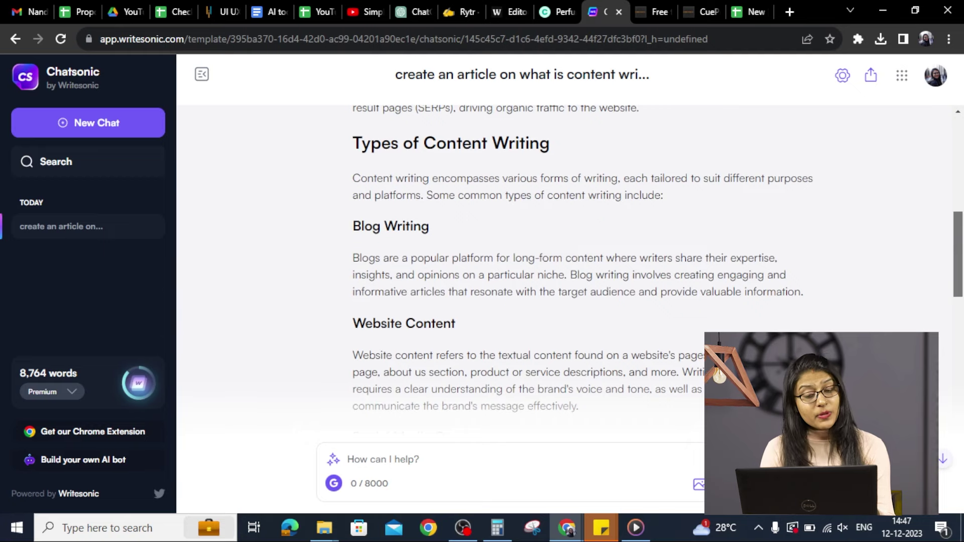
{"action": "scroll", "coordinate": [502, 267], "scroll_direction": "down", "scroll_amount": 3}
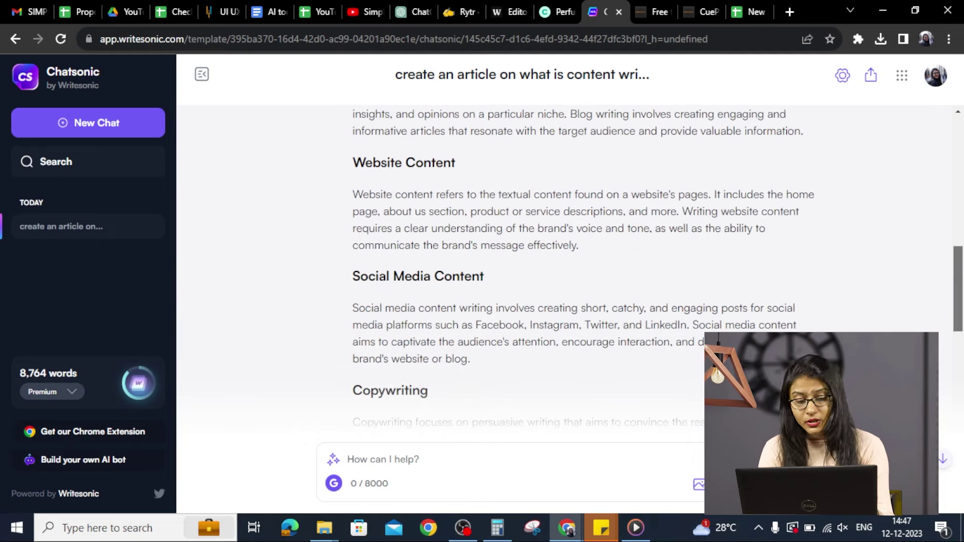
{"action": "scroll", "coordinate": [502, 266], "scroll_direction": "down", "scroll_amount": 2}
{"action": "scroll", "coordinate": [502, 266], "scroll_direction": "down", "scroll_amount": 3}
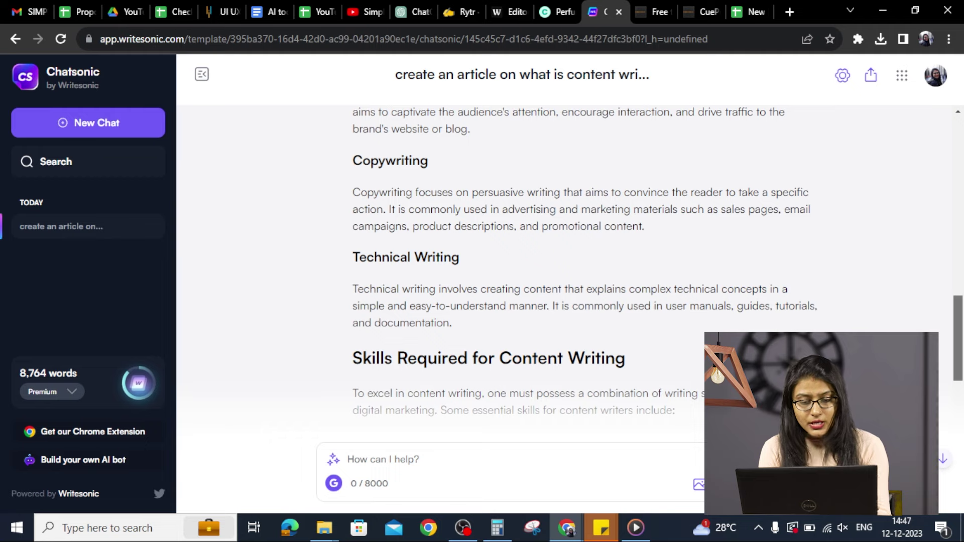
{"action": "scroll", "coordinate": [502, 266], "scroll_direction": "down", "scroll_amount": 1}
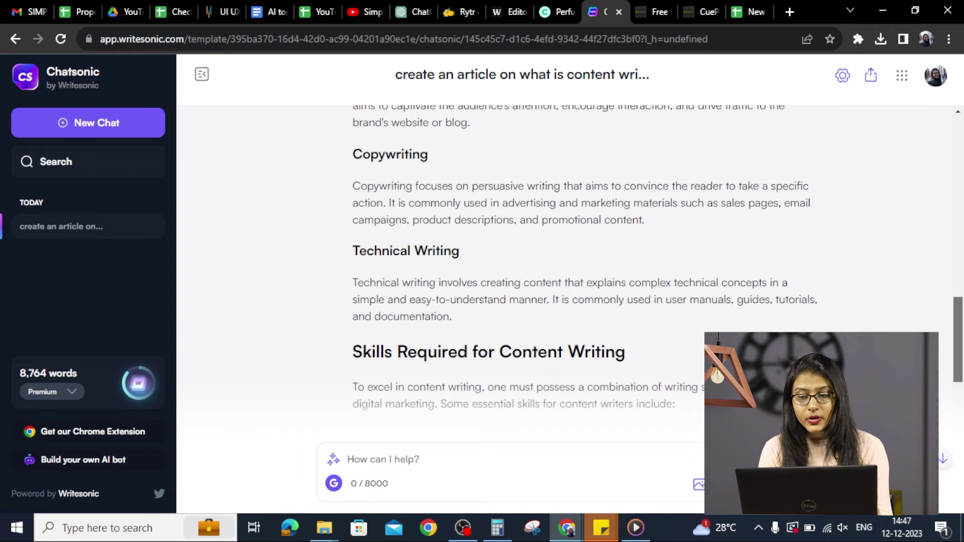
{"action": "scroll", "coordinate": [502, 266], "scroll_direction": "down", "scroll_amount": 3}
{"action": "scroll", "coordinate": [502, 266], "scroll_direction": "down", "scroll_amount": 4}
{"action": "scroll", "coordinate": [502, 267], "scroll_direction": "down", "scroll_amount": 4}
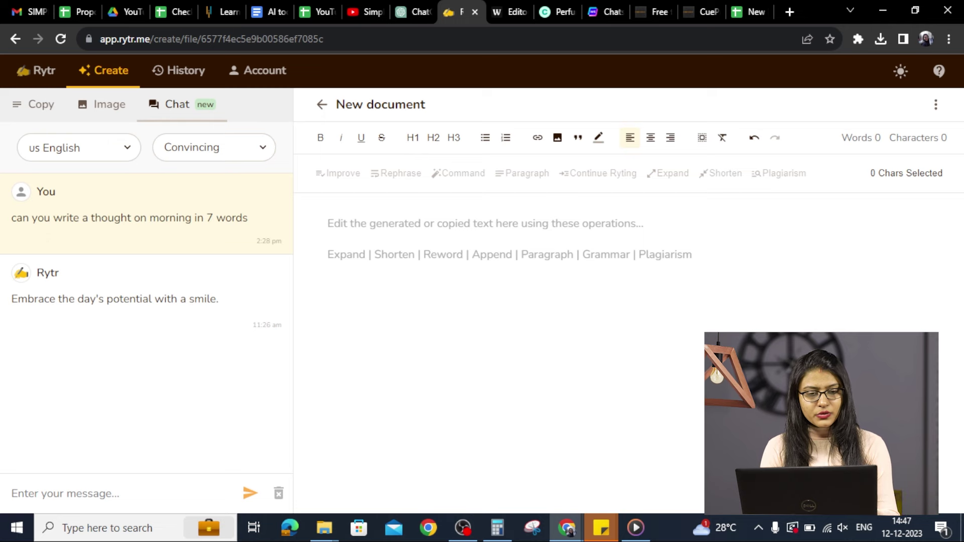
- Look through Rytr's Copy and Image options, then return to Chat
{"action": "left_click", "coordinate": [33, 104]}
{"action": "left_click", "coordinate": [103, 105]}
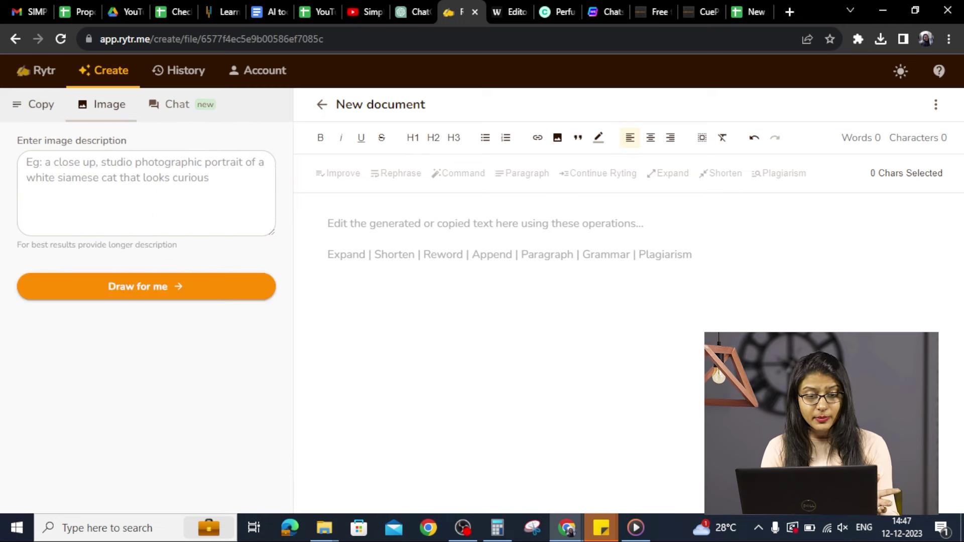
{"action": "left_click", "coordinate": [171, 104]}
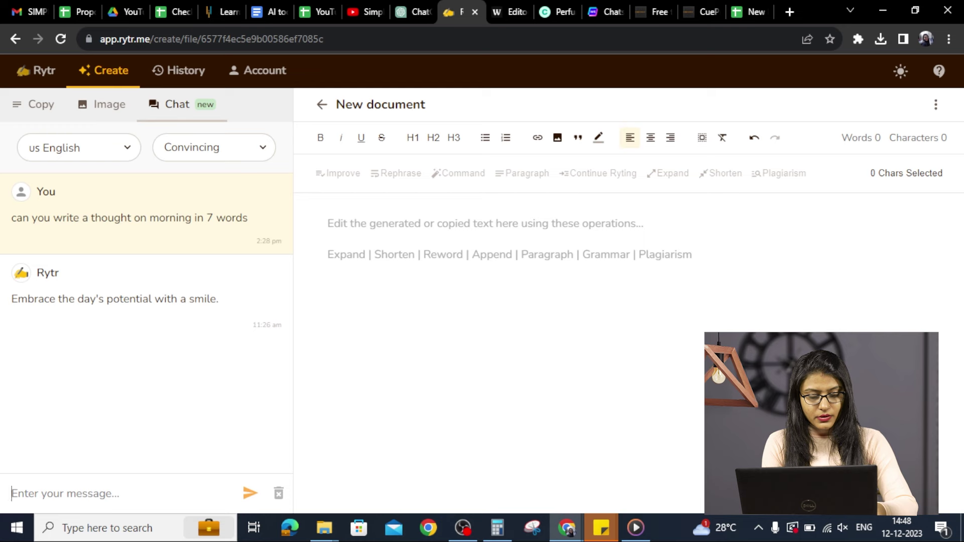
- Ask Rytr's chat to write homepage content for the perfume brand Super Perfumes
{"action": "type", "text": "wr"}
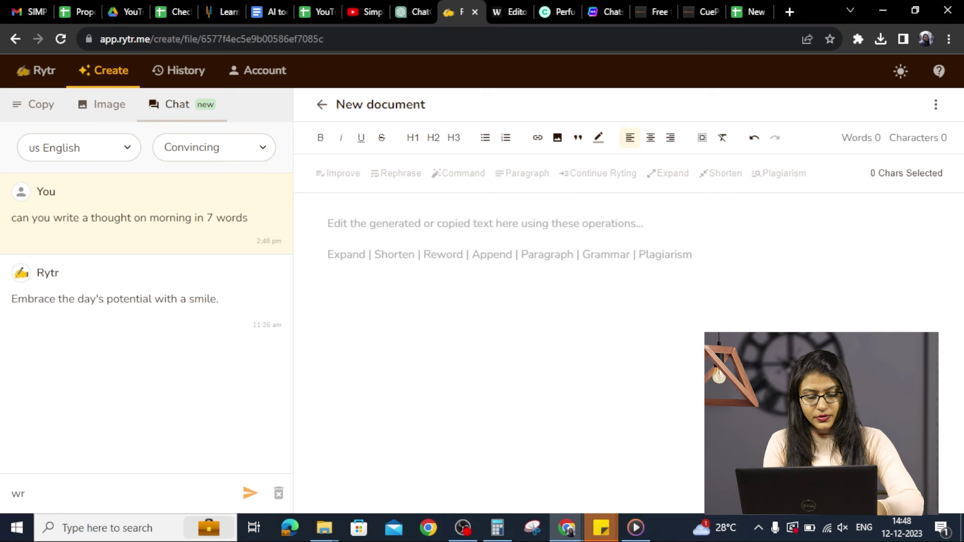
{"action": "type", "text": "ite a homepage co"}
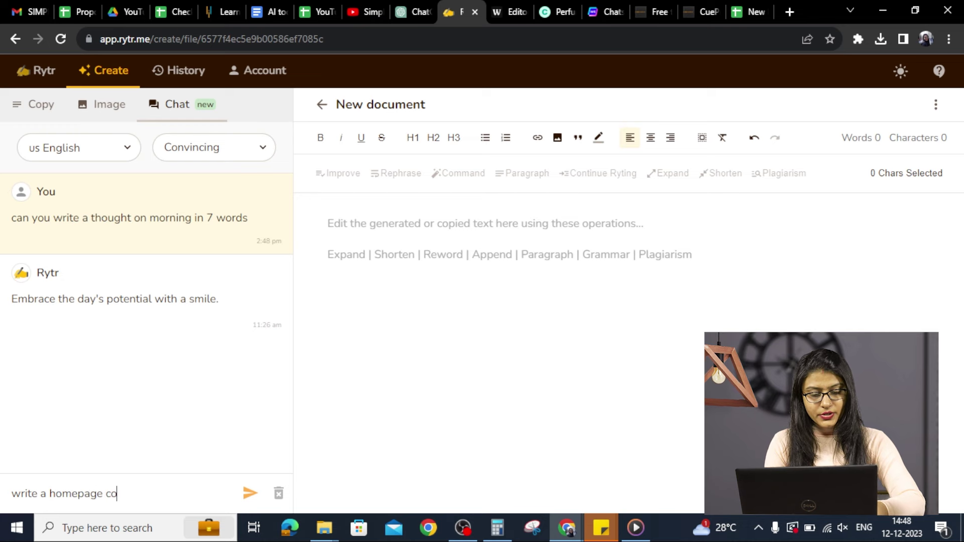
{"action": "type", "text": "ntent for the"}
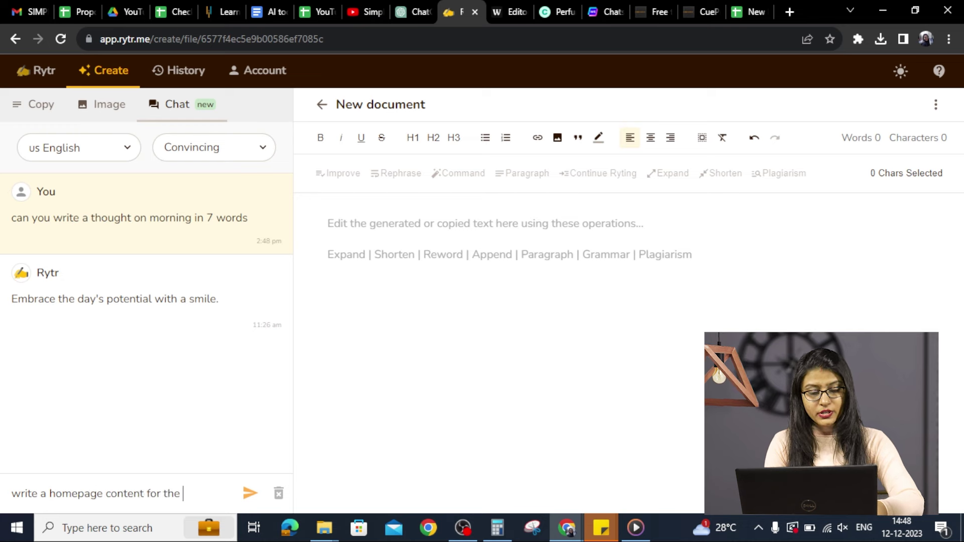
{"action": "type", "text": " perfume brand"}
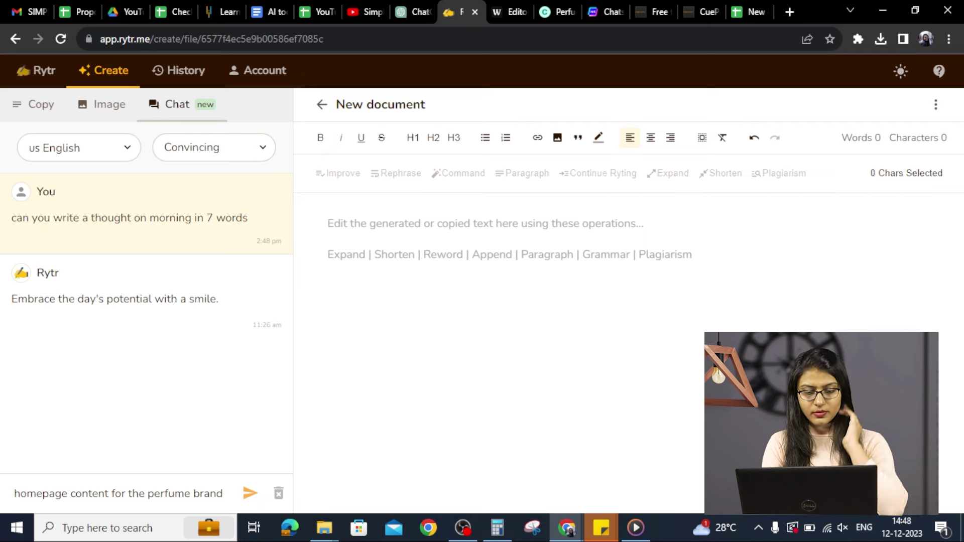
{"action": "type", "text": " Super Perfumes"}
{"action": "key", "text": "Return"}
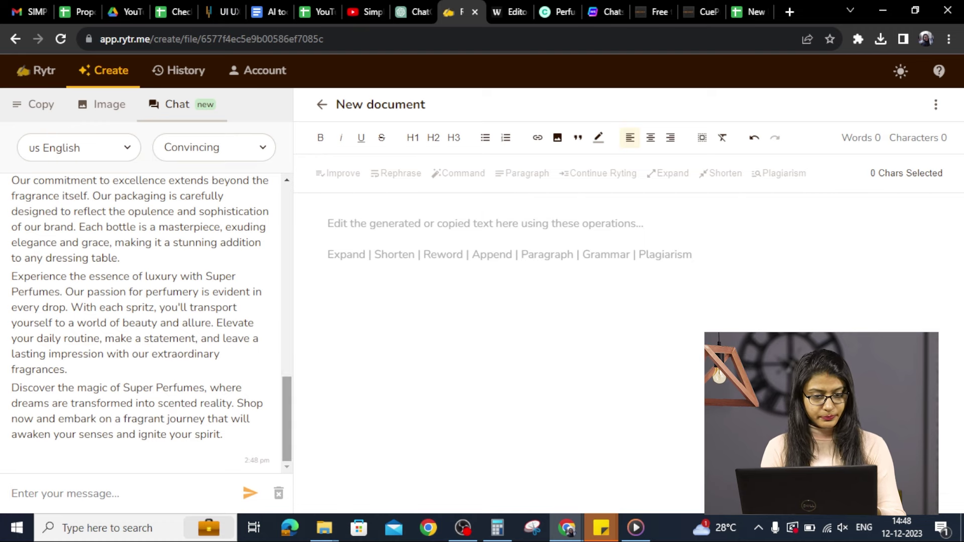
{"action": "scroll", "coordinate": [141, 322], "scroll_direction": "up", "scroll_amount": 10}
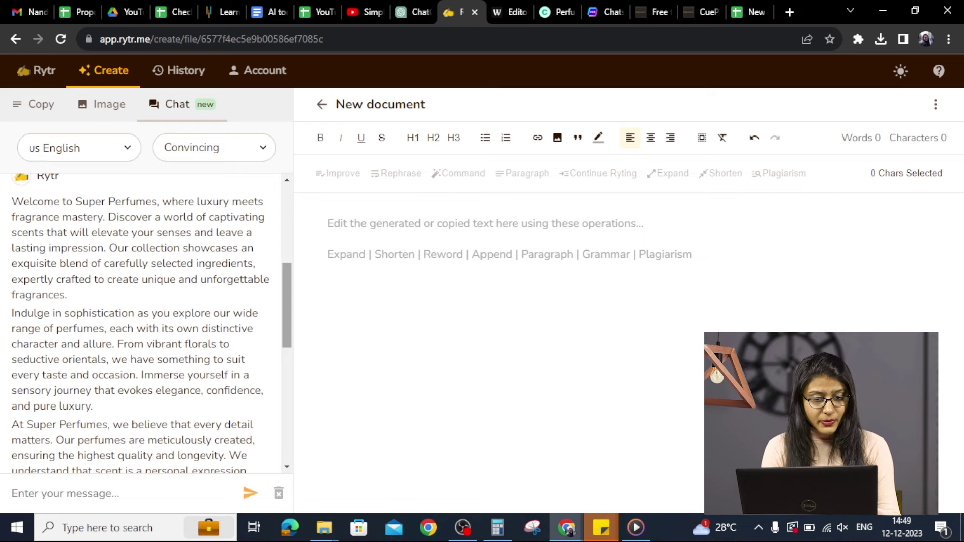
{"action": "scroll", "coordinate": [145, 321], "scroll_direction": "down", "scroll_amount": 2}
{"action": "scroll", "coordinate": [146, 321], "scroll_direction": "down", "scroll_amount": 2}
{"action": "scroll", "coordinate": [146, 322], "scroll_direction": "down", "scroll_amount": 3}
{"action": "scroll", "coordinate": [146, 321], "scroll_direction": "down", "scroll_amount": 1}
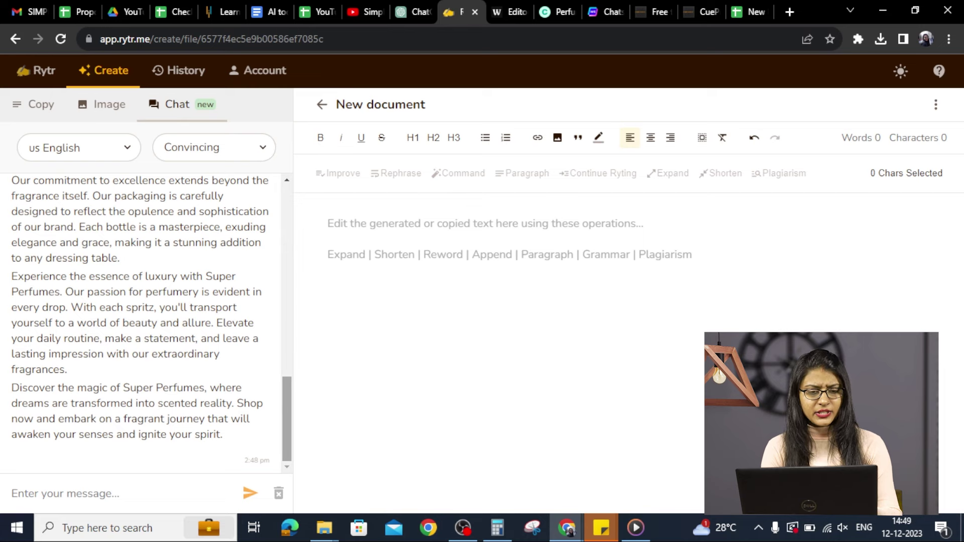
{"action": "scroll", "coordinate": [146, 322], "scroll_direction": "up", "scroll_amount": 8}
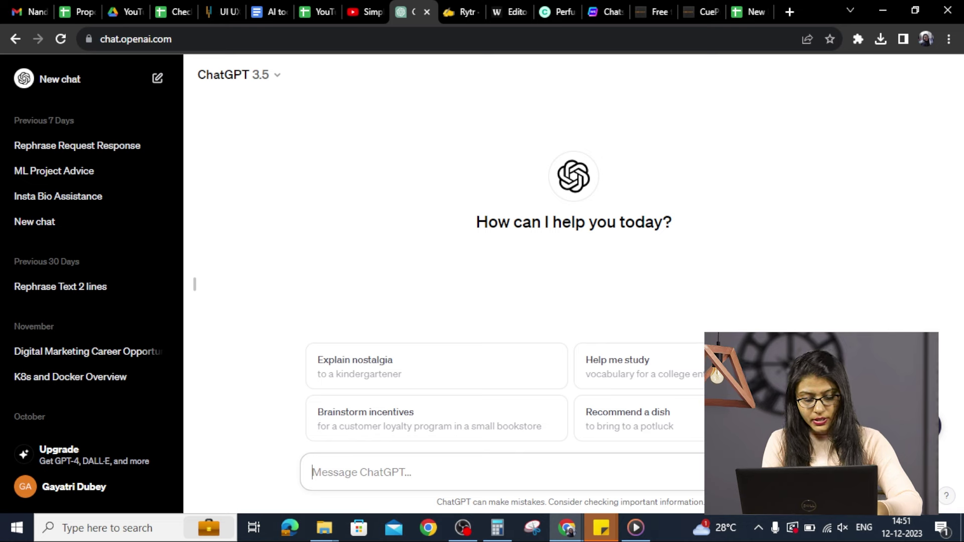
- Ask ChatGPT to write Facebook ad copy for the perfume brand Super Perfumes
{"action": "type", "text": "wr"}
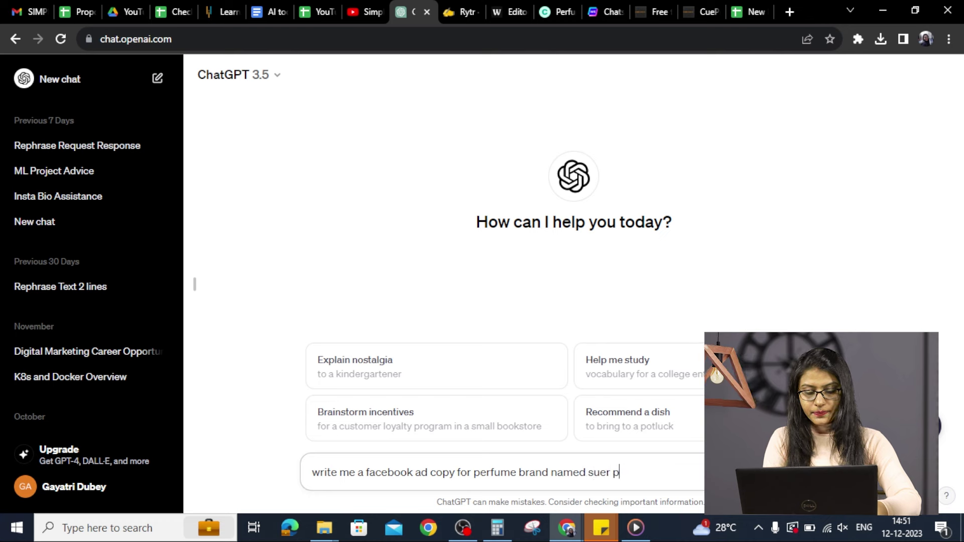
{"action": "key", "text": "BackSpace"}
{"action": "key", "text": "BackSpace"}
{"action": "key", "text": "BackSpace"}
{"action": "type", "text": "per s"}
{"action": "key", "text": "Return"}
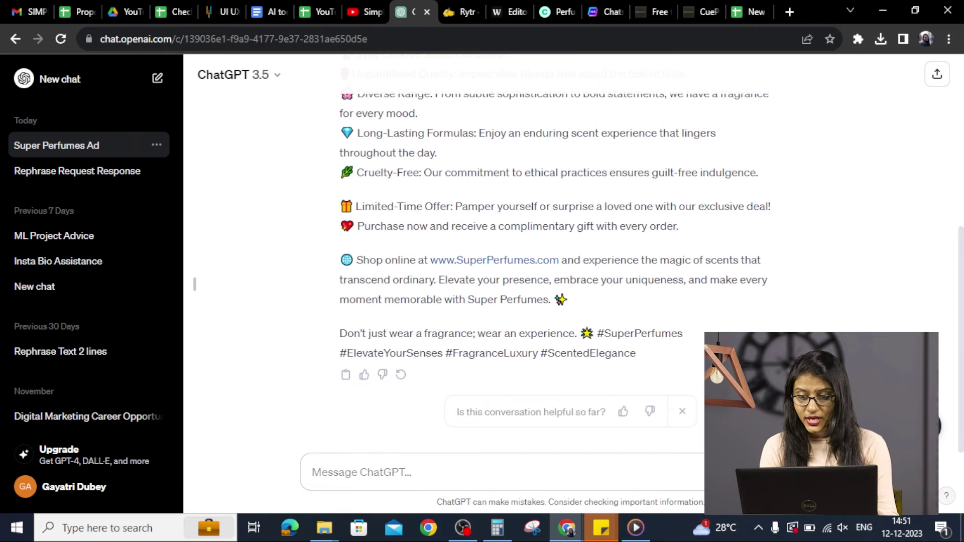
- Scroll through ChatGPT's Super Perfumes Facebook ad reply to review it
{"action": "scroll", "coordinate": [552, 282], "scroll_direction": "up", "scroll_amount": 2}
{"action": "scroll", "coordinate": [553, 281], "scroll_direction": "up", "scroll_amount": 1}
{"action": "scroll", "coordinate": [553, 281], "scroll_direction": "up", "scroll_amount": 1}
{"action": "scroll", "coordinate": [552, 281], "scroll_direction": "up", "scroll_amount": 2}
{"action": "scroll", "coordinate": [553, 281], "scroll_direction": "up", "scroll_amount": 1}
{"action": "scroll", "coordinate": [552, 281], "scroll_direction": "down", "scroll_amount": 1}
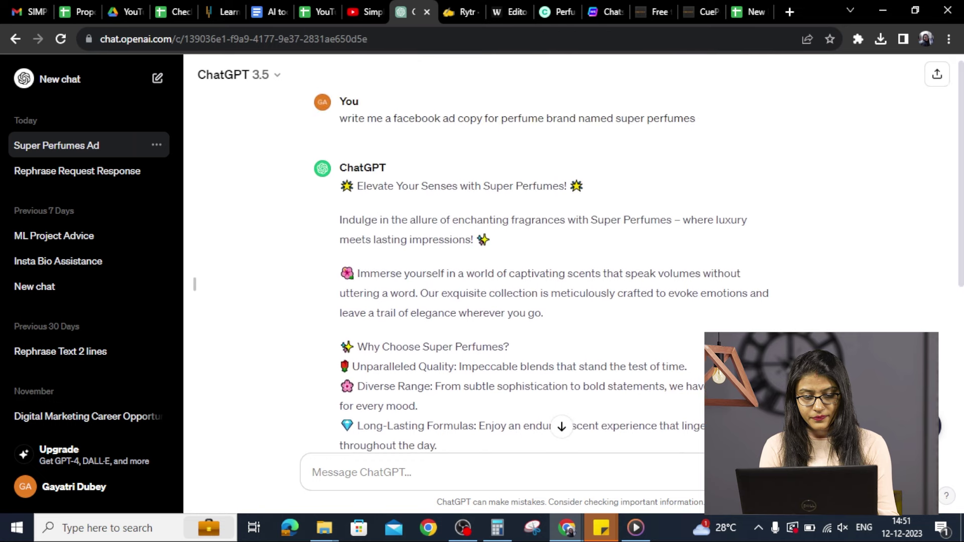
{"action": "scroll", "coordinate": [553, 282], "scroll_direction": "down", "scroll_amount": 2}
{"action": "scroll", "coordinate": [553, 281], "scroll_direction": "down", "scroll_amount": 1}
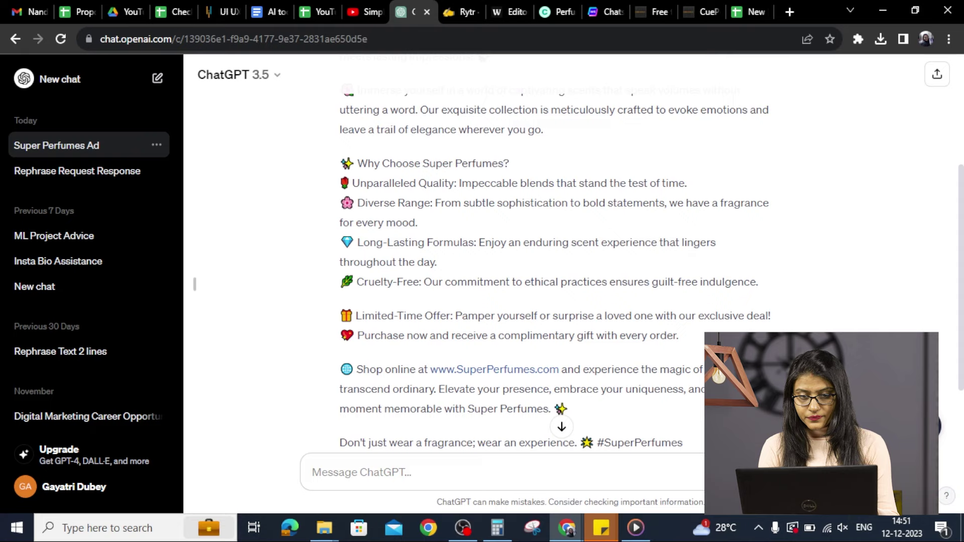
{"action": "scroll", "coordinate": [553, 281], "scroll_direction": "down", "scroll_amount": 1}
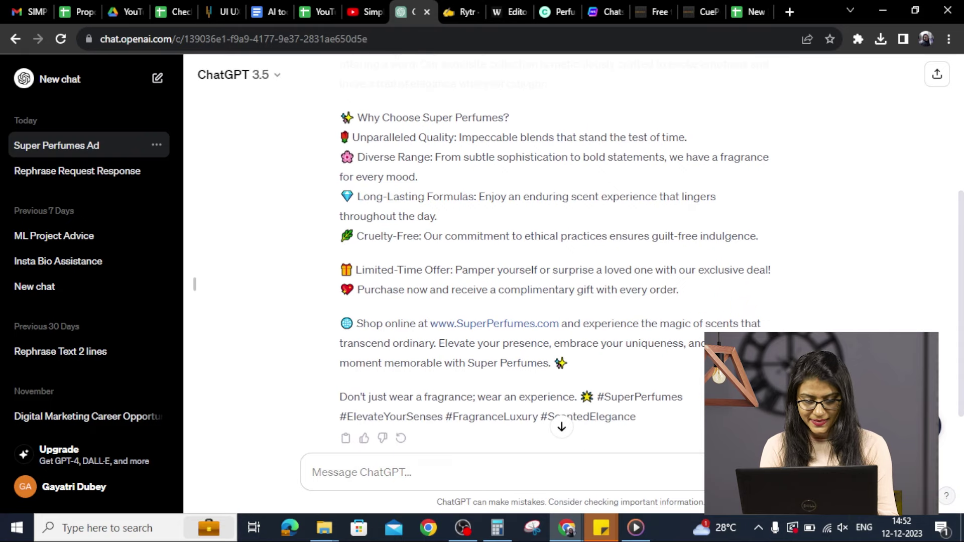